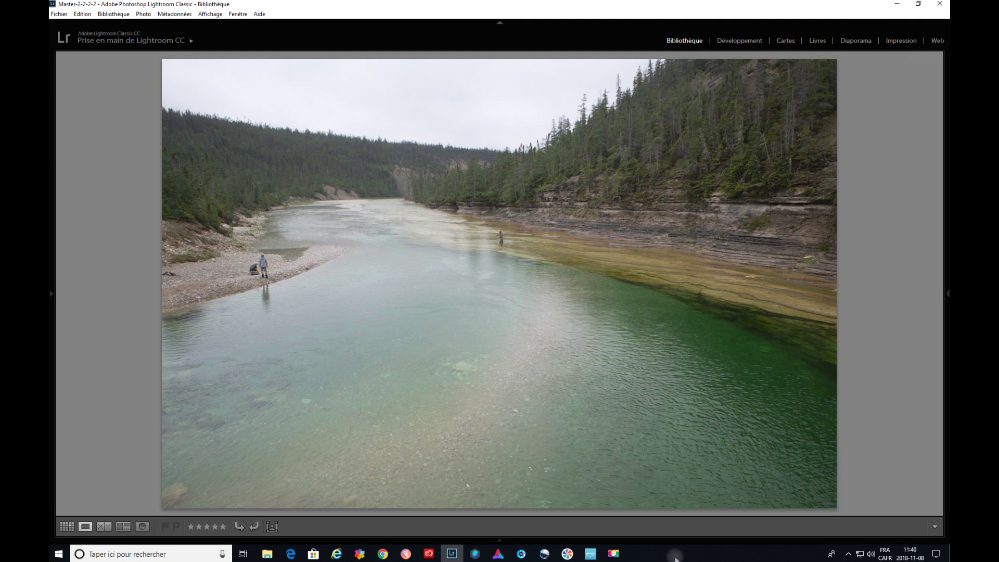
Switch to Aurora HDR 2019, open the raw photo IMG_3846 and create an HDR image from it.
click(498, 555)
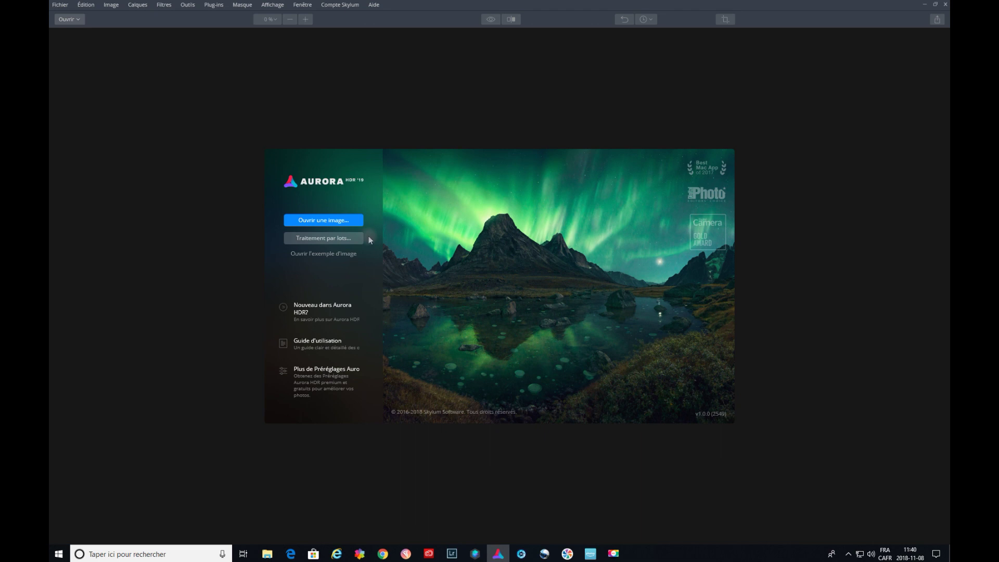
click(341, 221)
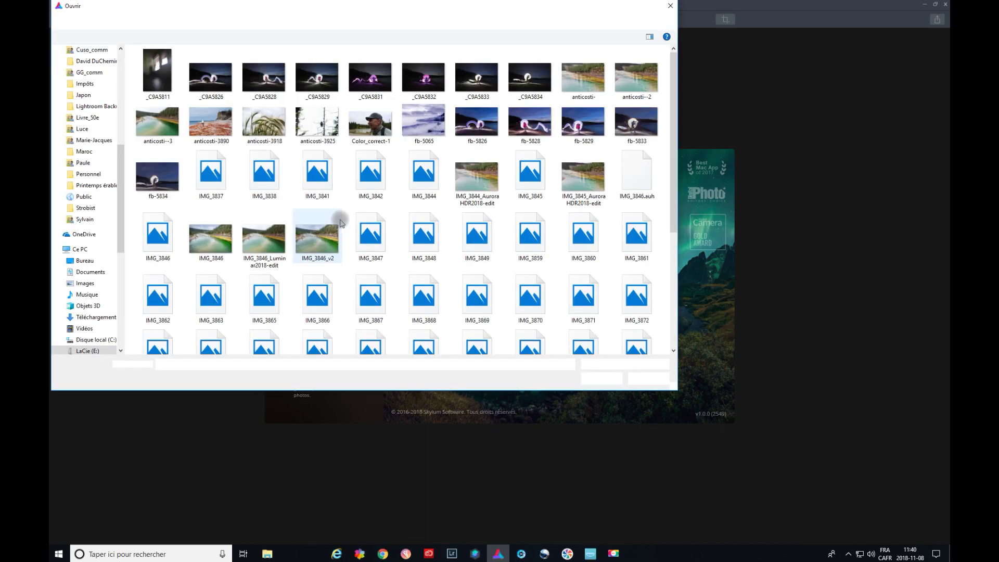
click(164, 244)
click(599, 379)
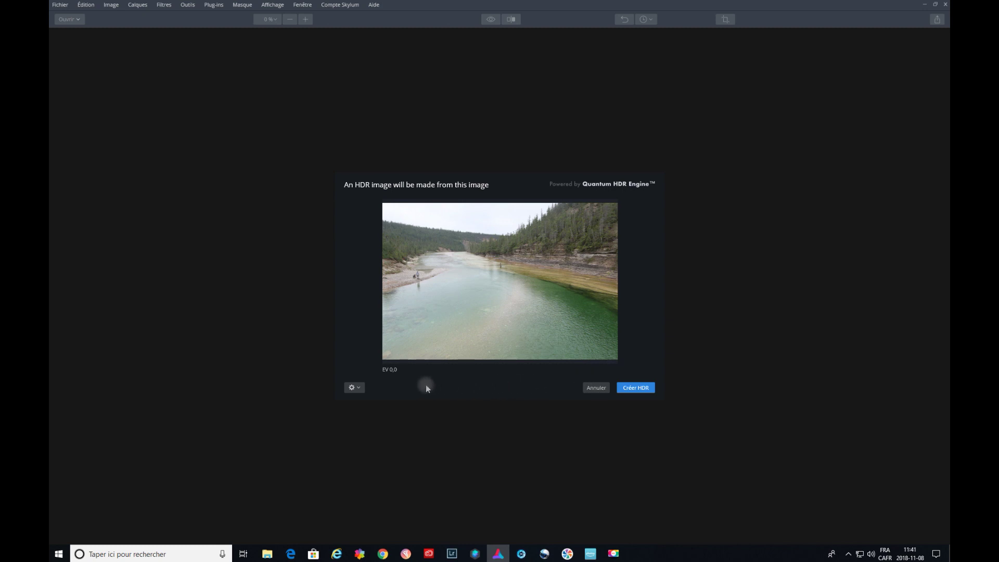
click(358, 390)
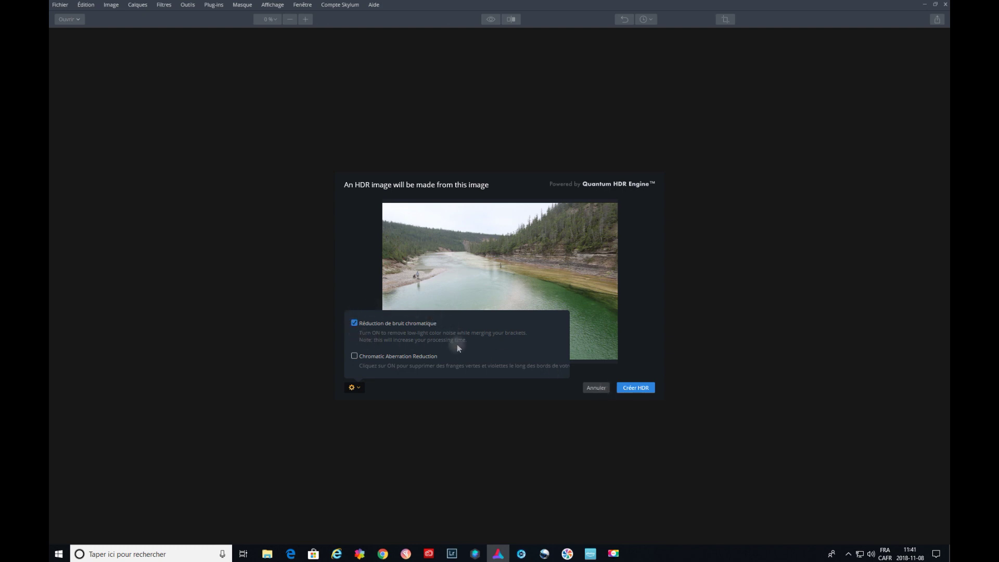
click(635, 388)
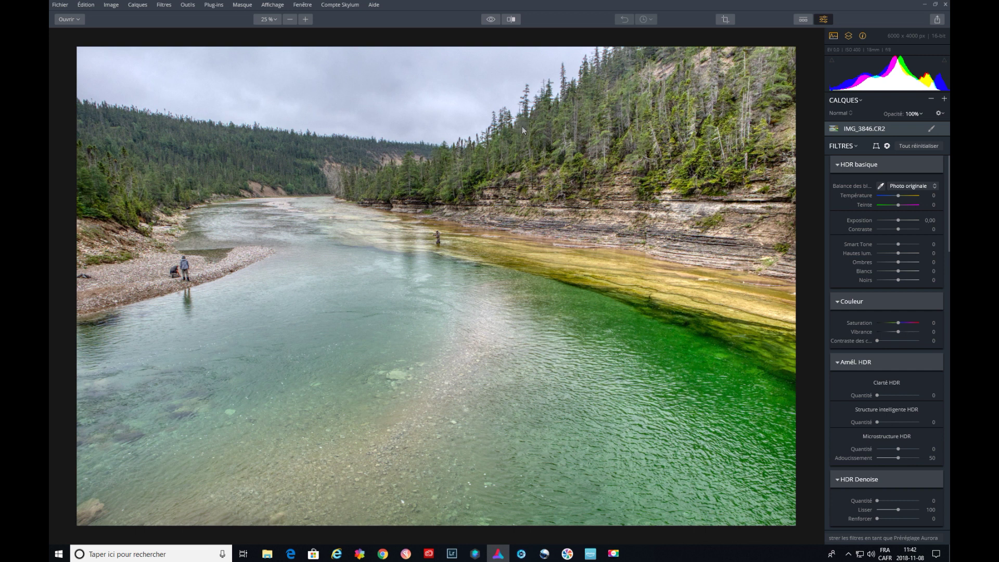
Compare the HDR result with the original photo using the before/after preview.
click(493, 19)
click(493, 19)
click(493, 19)
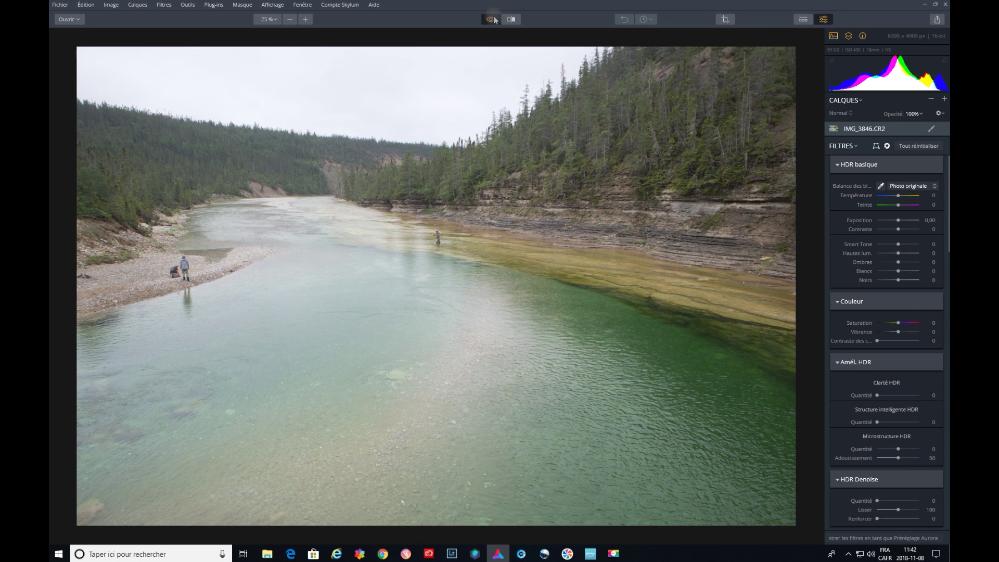
click(494, 19)
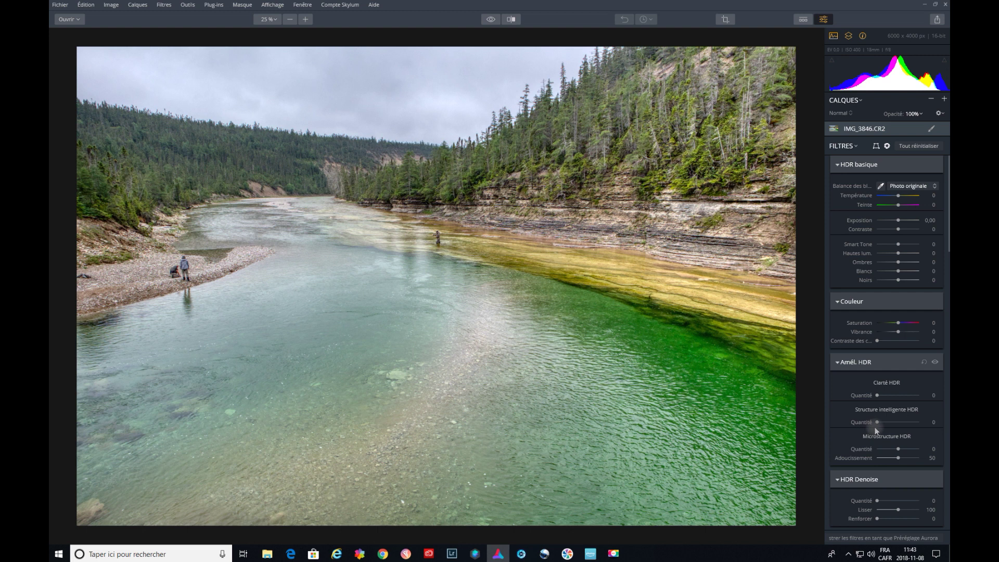
Set the HDR Smart Structure (Structure intelligente HDR) quantity to 18 and compare the image without the Amél. HDR filter.
drag(878, 422, 885, 424)
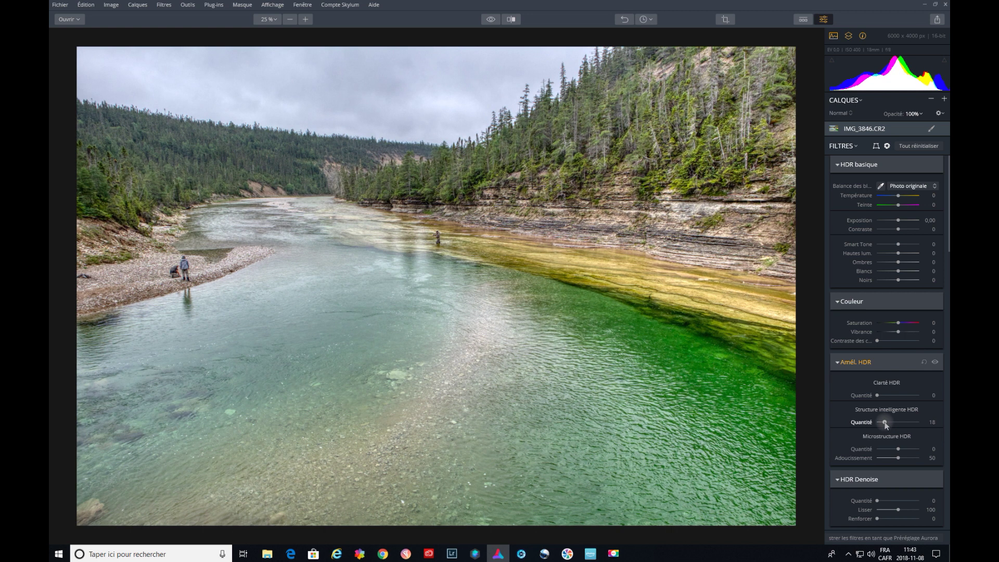
click(936, 362)
click(935, 362)
Send the image to the Luminar 2018 plug-in and show its filter catalogue.
click(214, 5)
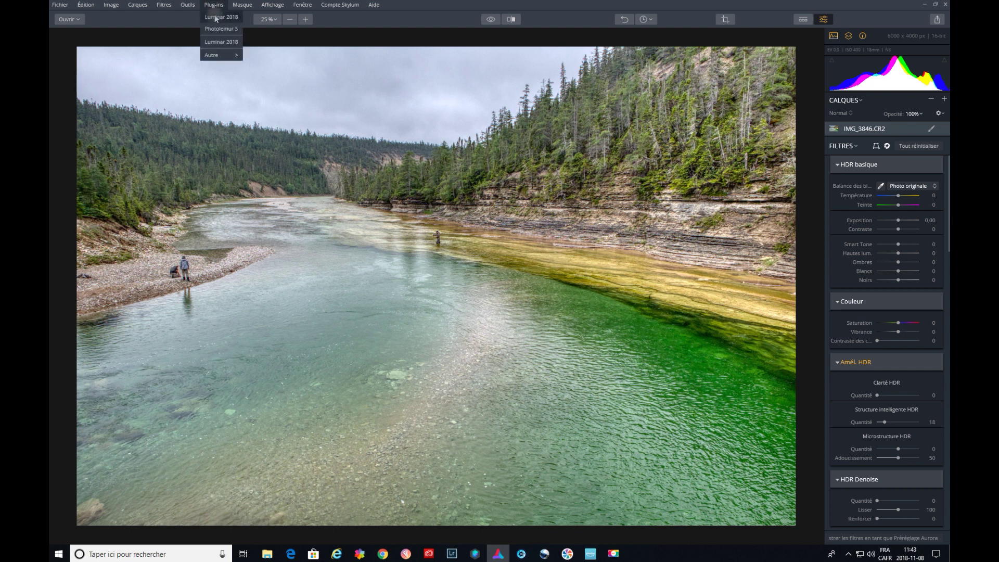
click(216, 18)
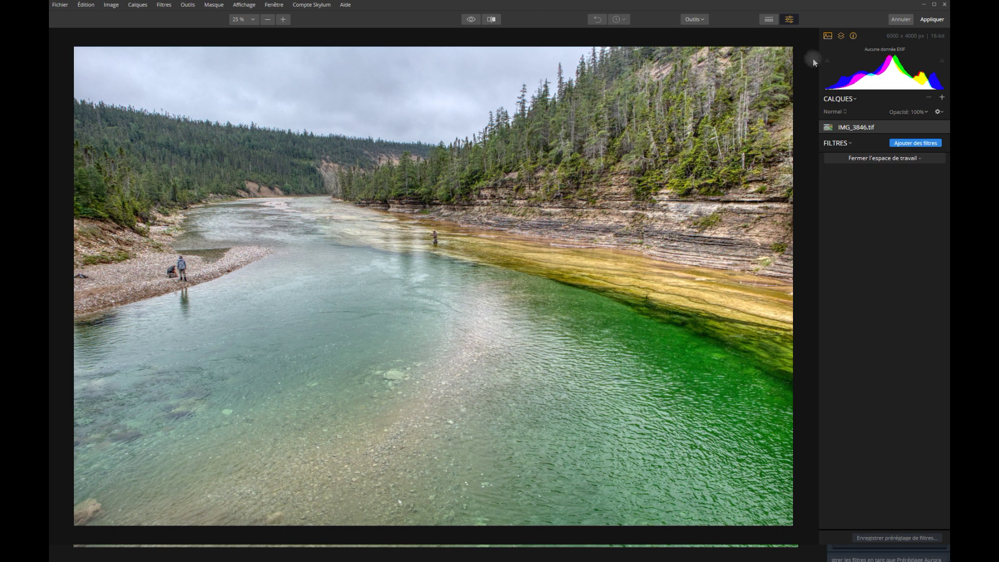
click(919, 146)
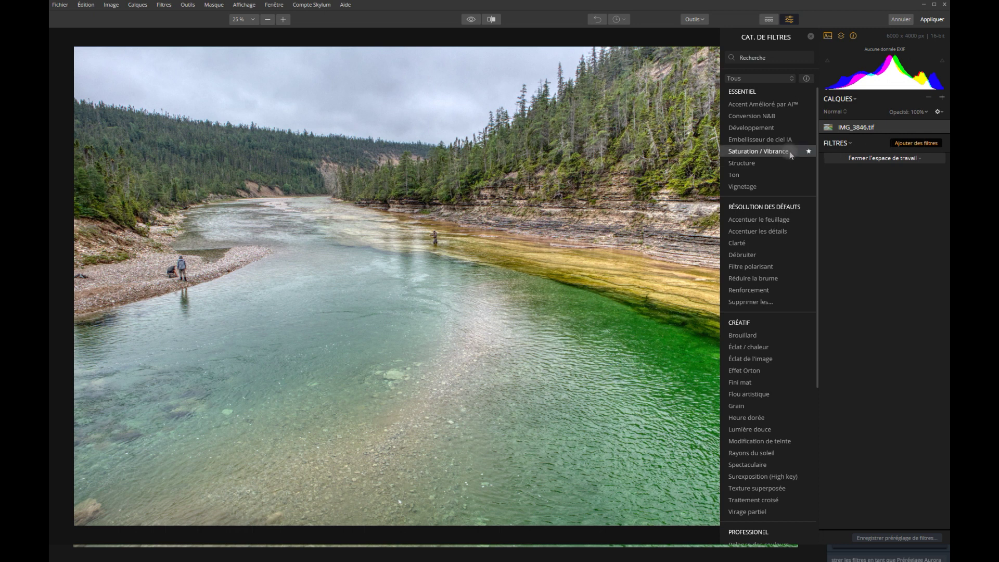
Add the Effet Orton filter with a quantity of 26 and compare the image with and without it.
click(752, 371)
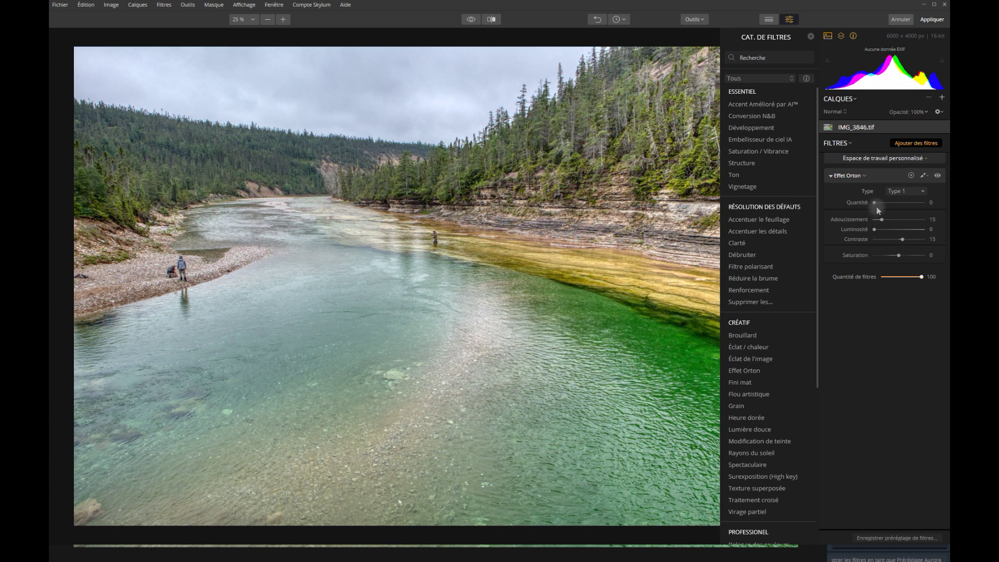
drag(877, 206, 916, 206)
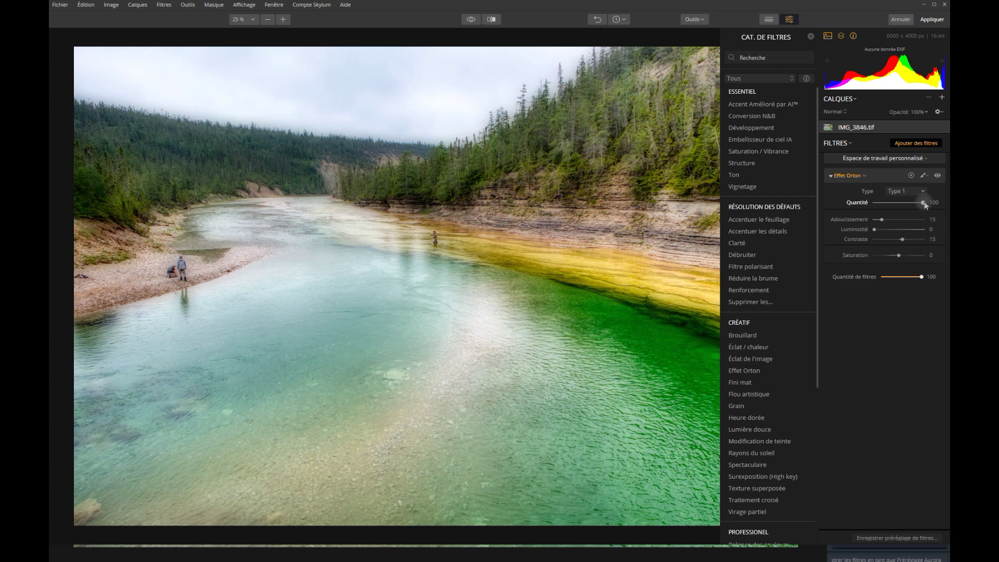
mouse_move(922, 201)
mouse_down()
mouse_move(894, 205)
mouse_move(918, 205)
mouse_up()
drag(915, 205, 888, 202)
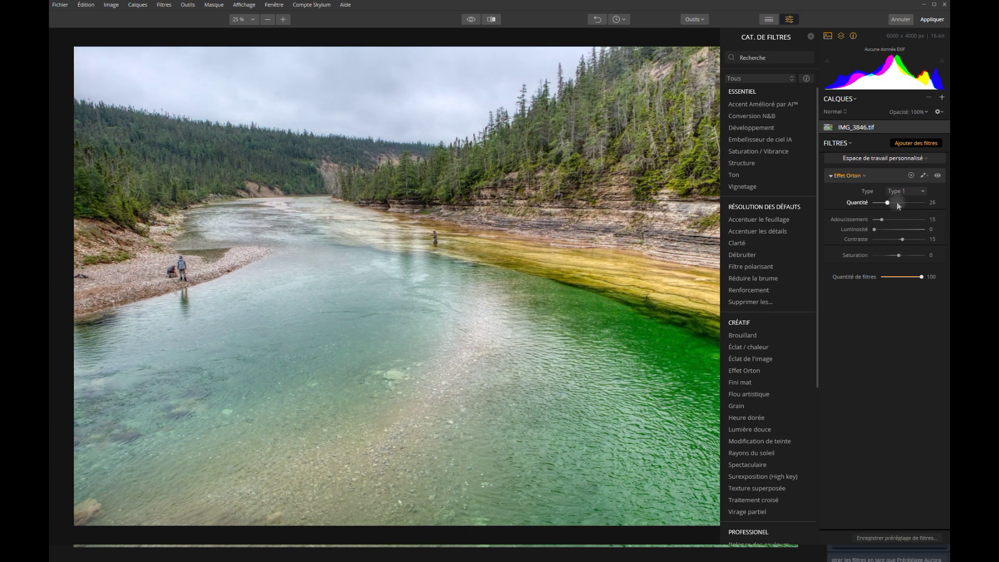
click(937, 175)
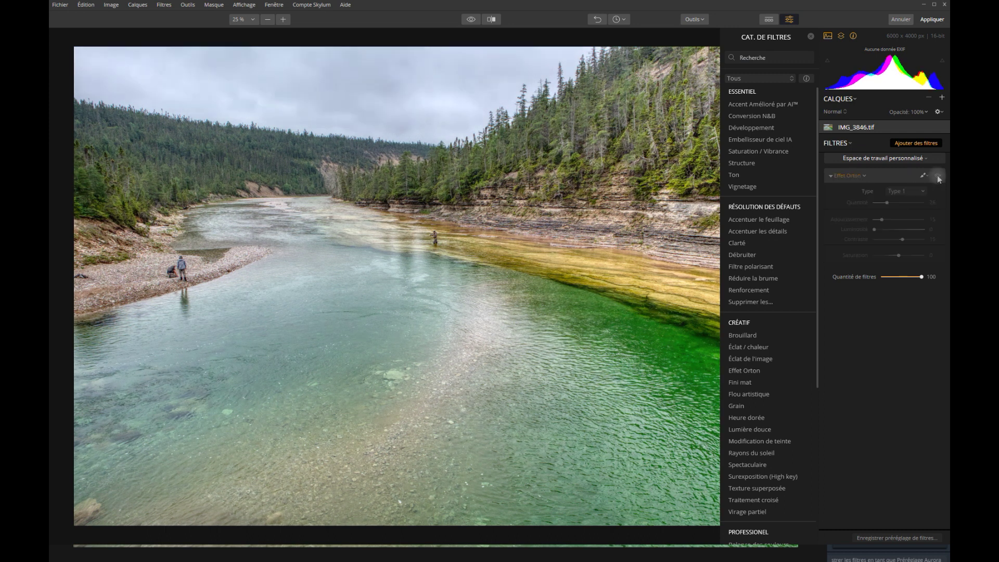
click(938, 176)
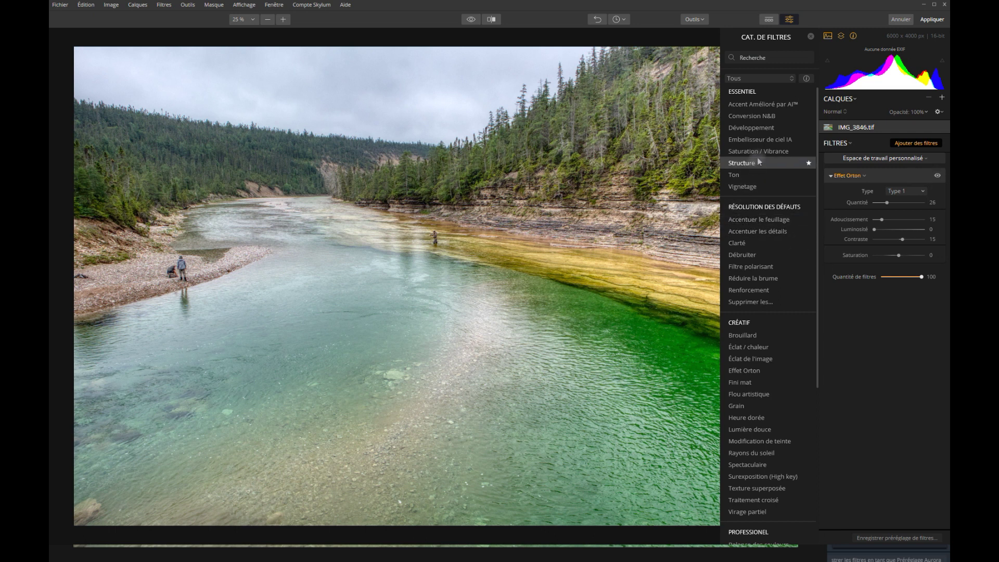
Add the Embellisseur de ciel IA filter with a quantity of 27 and compare the image with and without it.
click(758, 138)
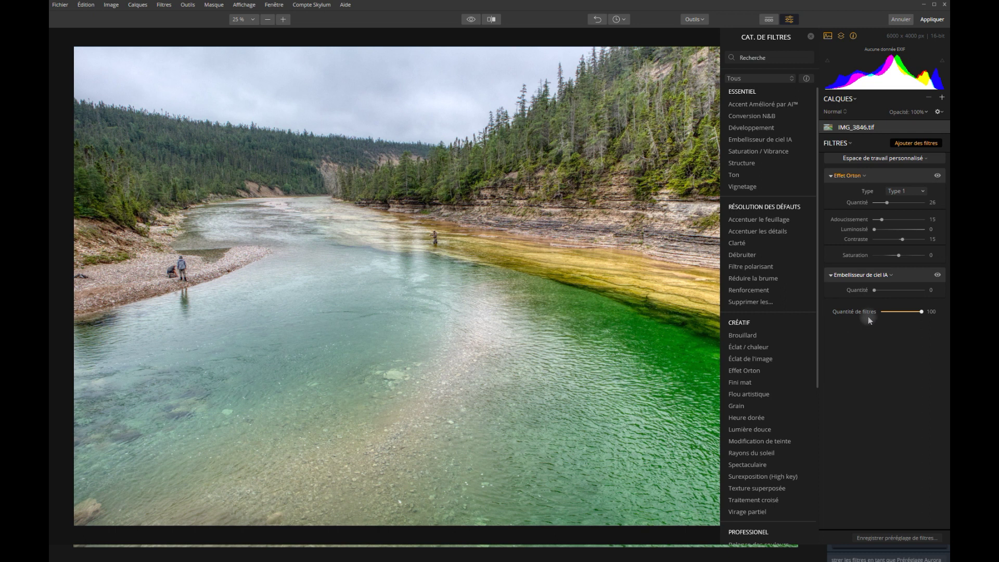
drag(874, 290, 887, 294)
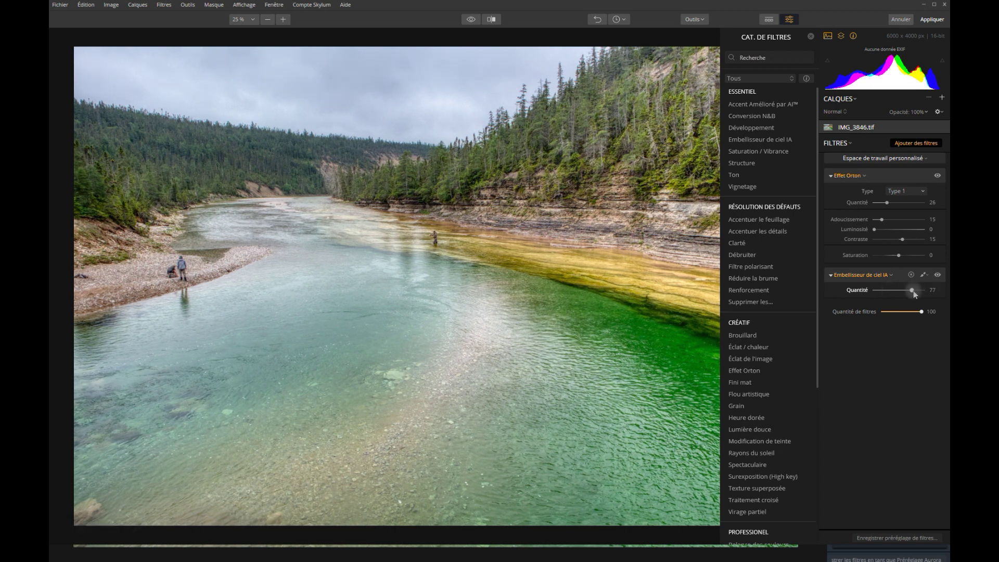
drag(913, 291, 928, 291)
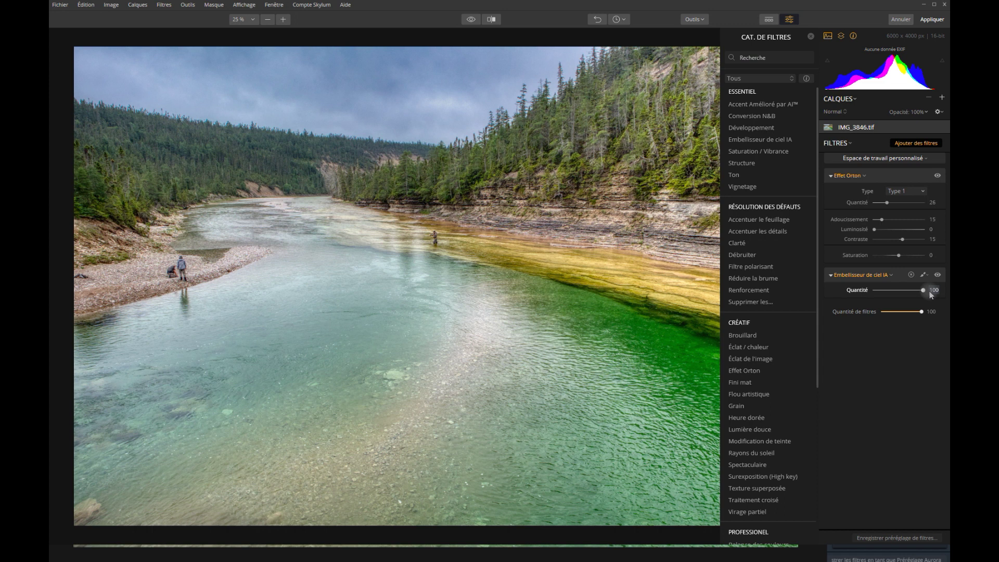
drag(924, 290, 889, 292)
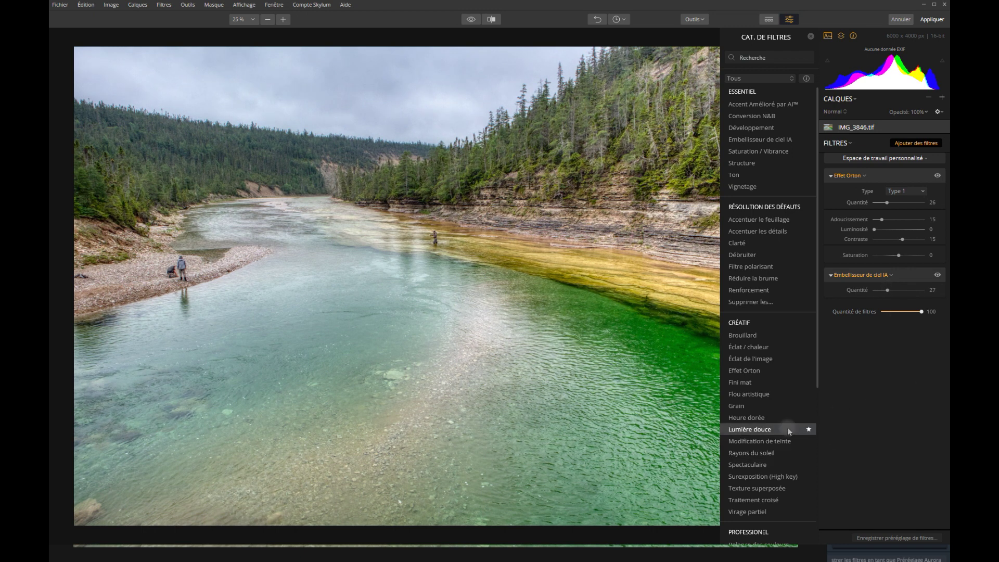
click(938, 275)
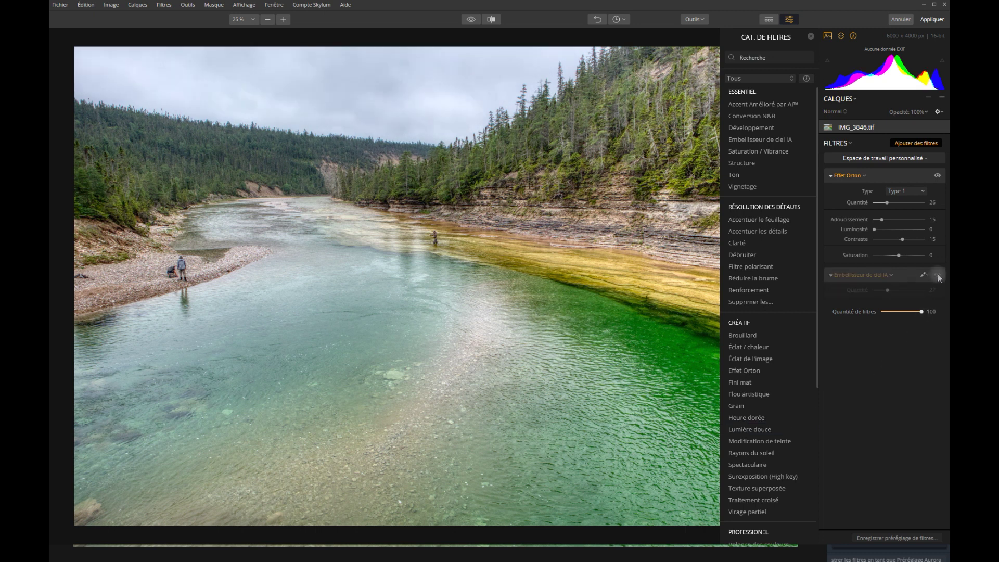
click(938, 276)
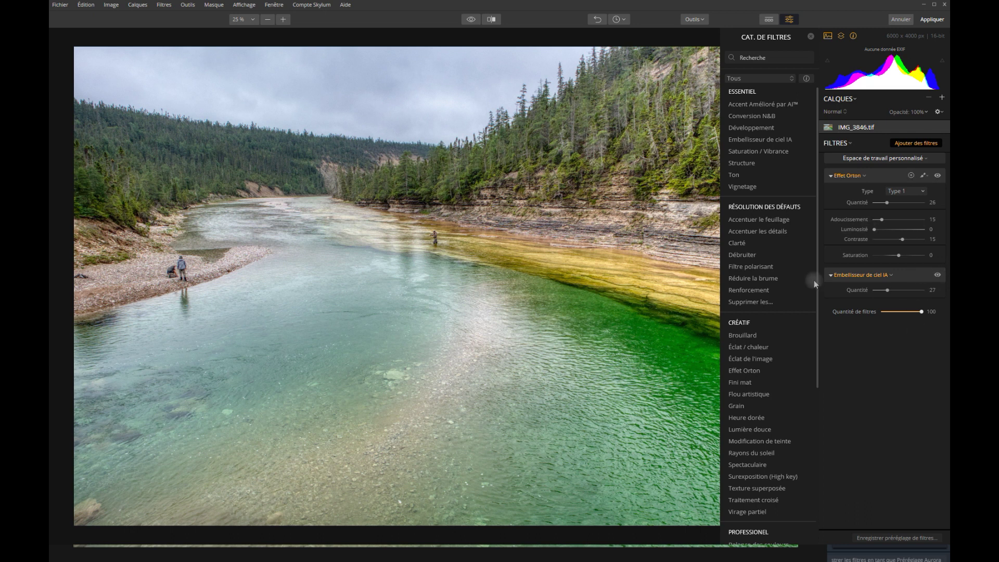
Add a Vignetage filter with quantity -41 and Lumière interne 24, and compare the image with and without it.
click(765, 185)
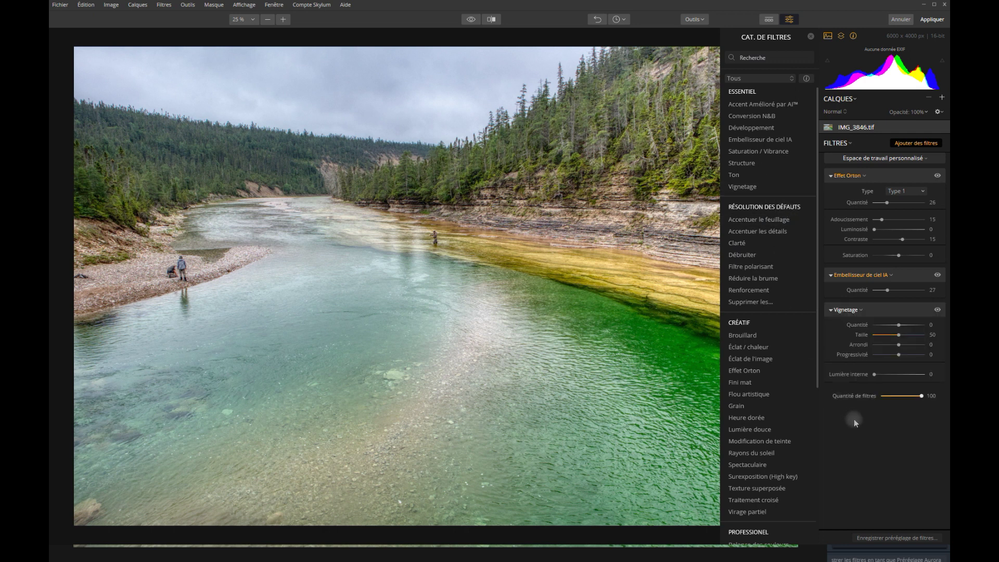
drag(899, 325, 889, 325)
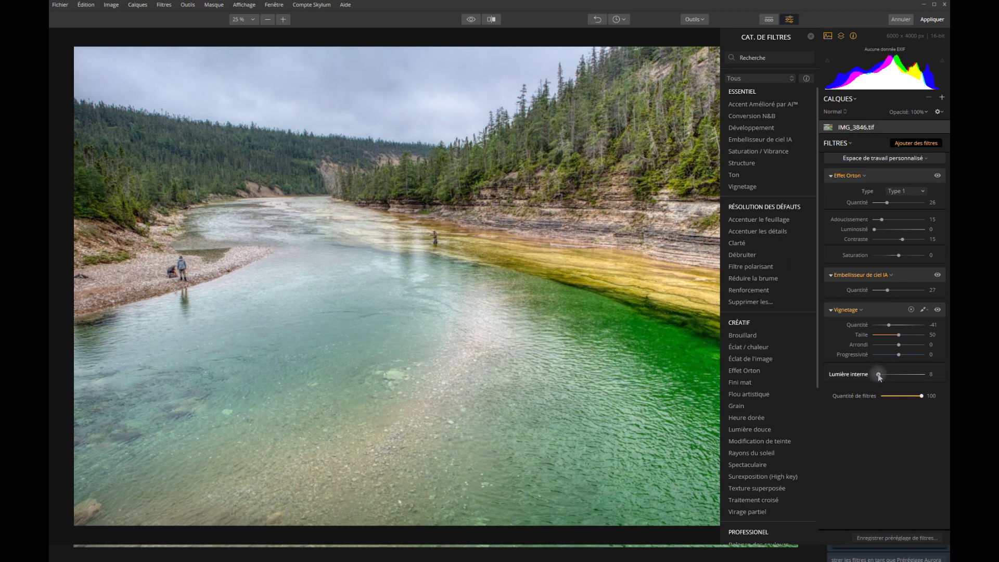
drag(878, 373, 887, 376)
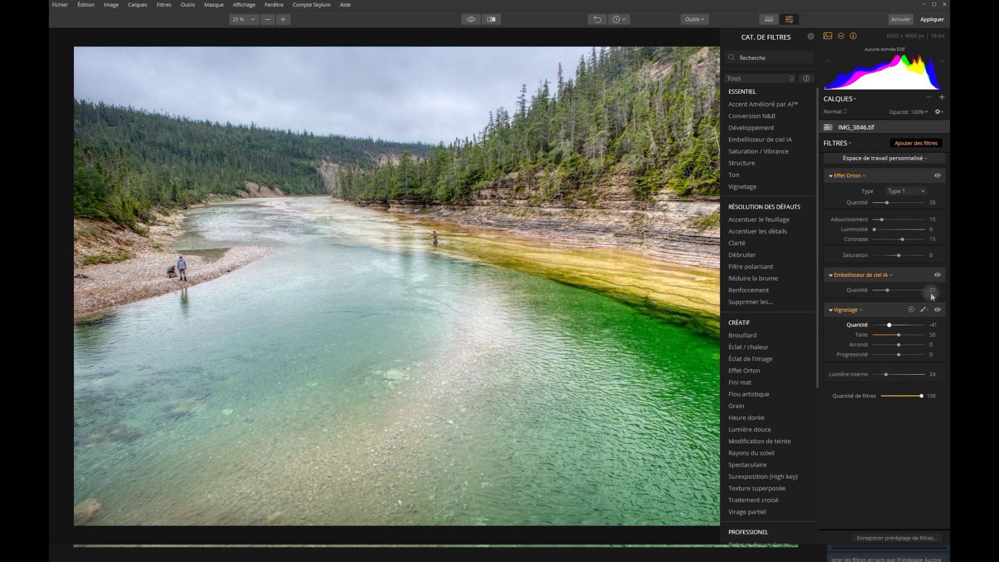
click(937, 310)
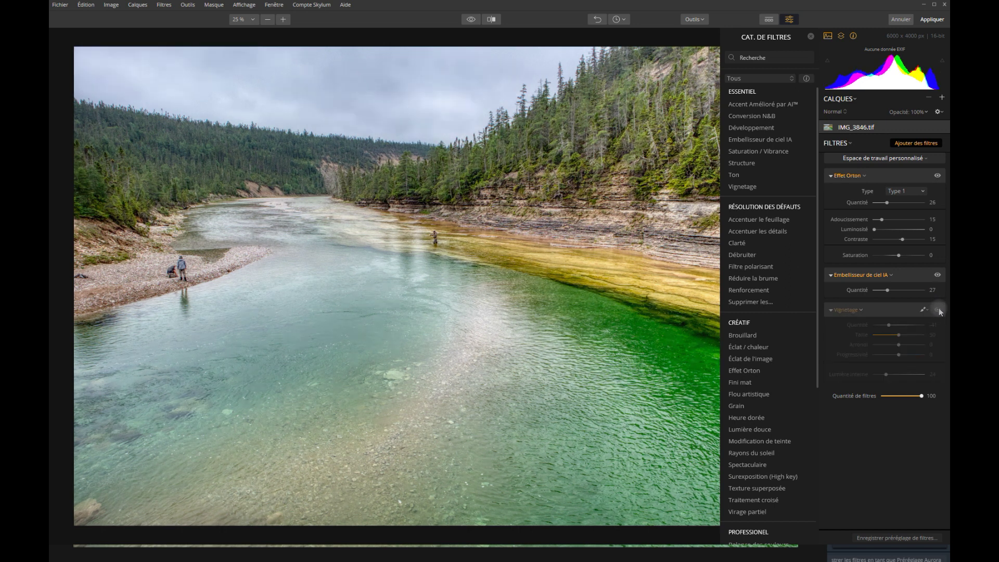
click(938, 310)
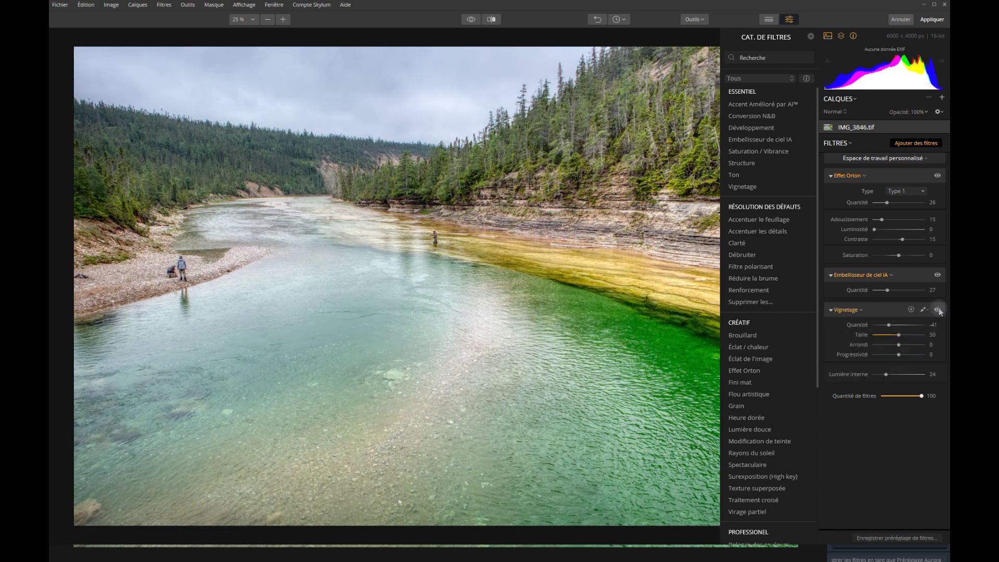
click(938, 310)
click(938, 310)
Compare the image before and after all Luminar filters and apply the edits back to Aurora HDR.
click(471, 20)
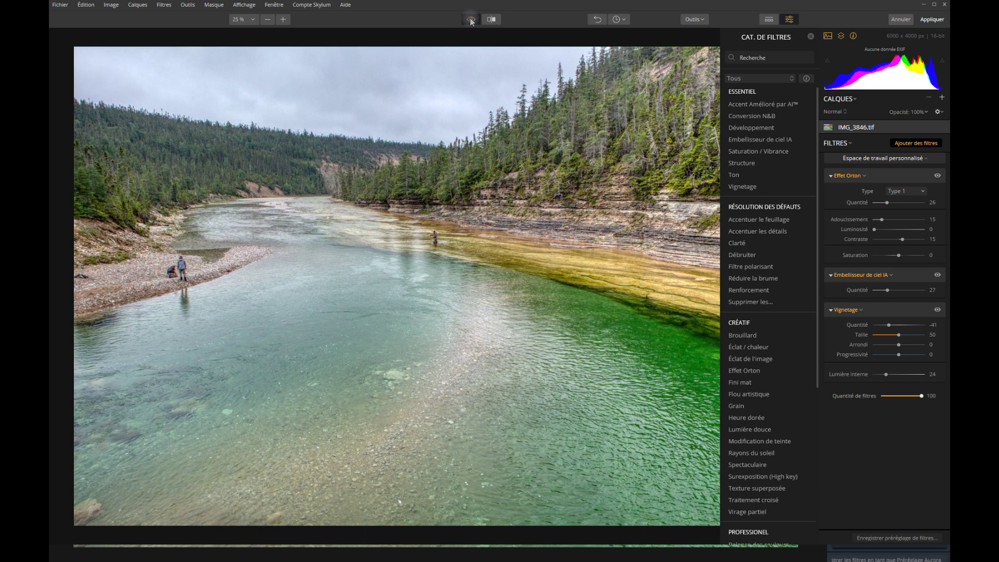
click(471, 20)
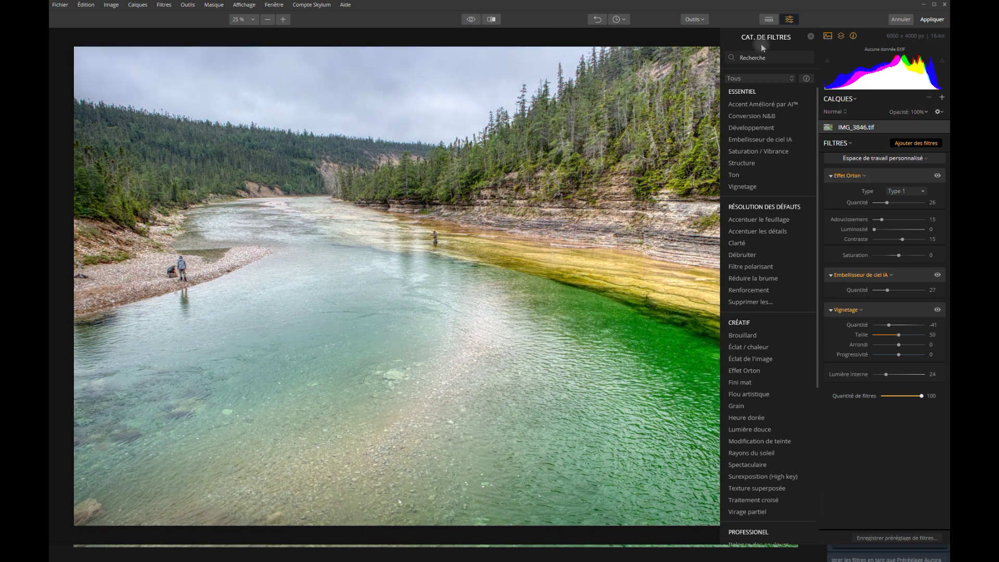
click(937, 19)
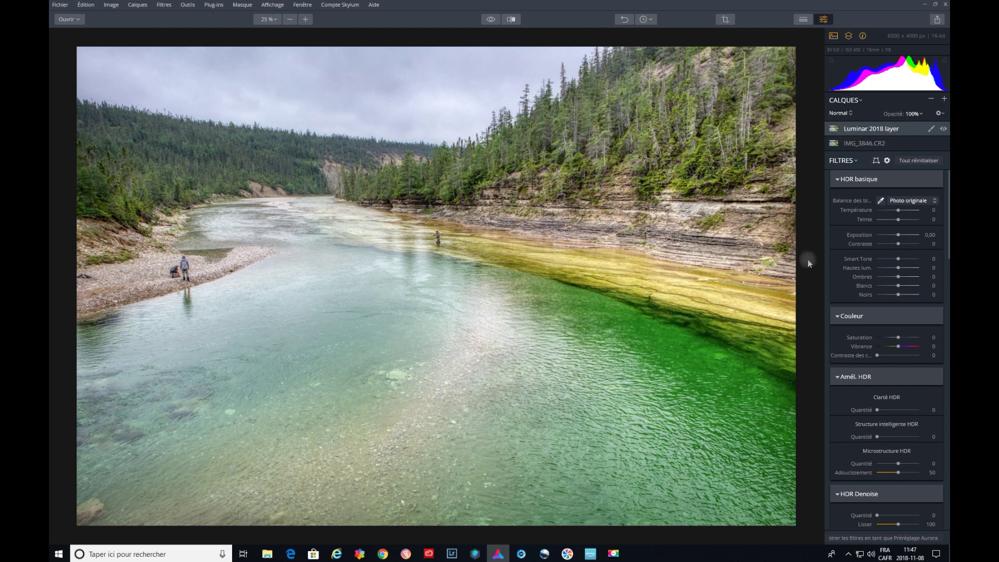
Compare the image with and without the Luminar 2018 layer, and against the original photo.
click(943, 129)
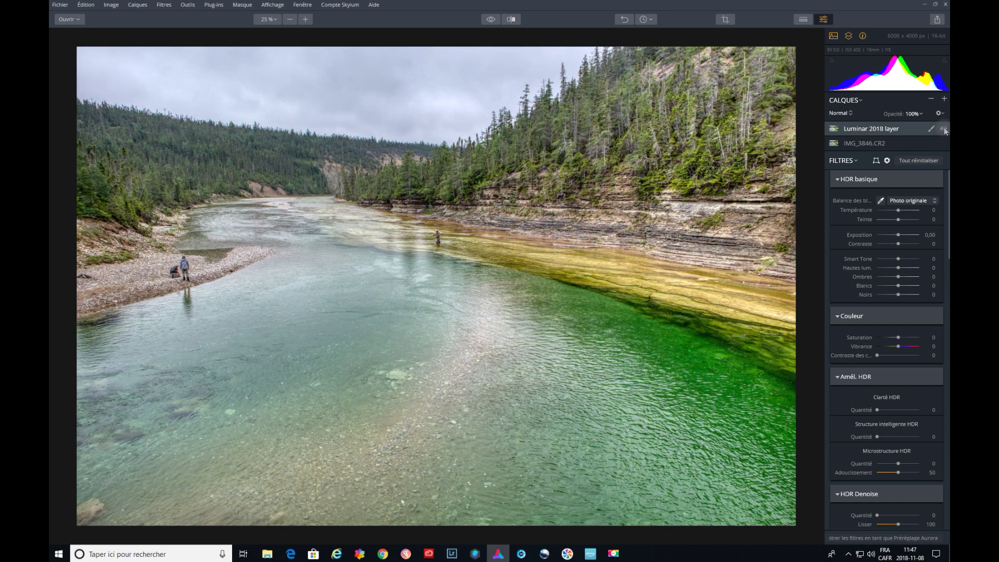
click(944, 129)
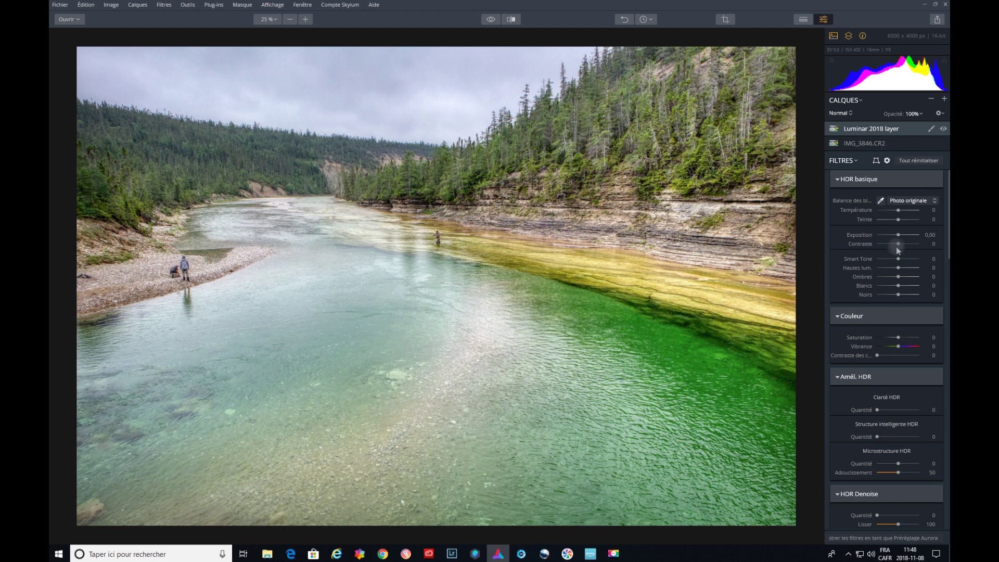
click(492, 21)
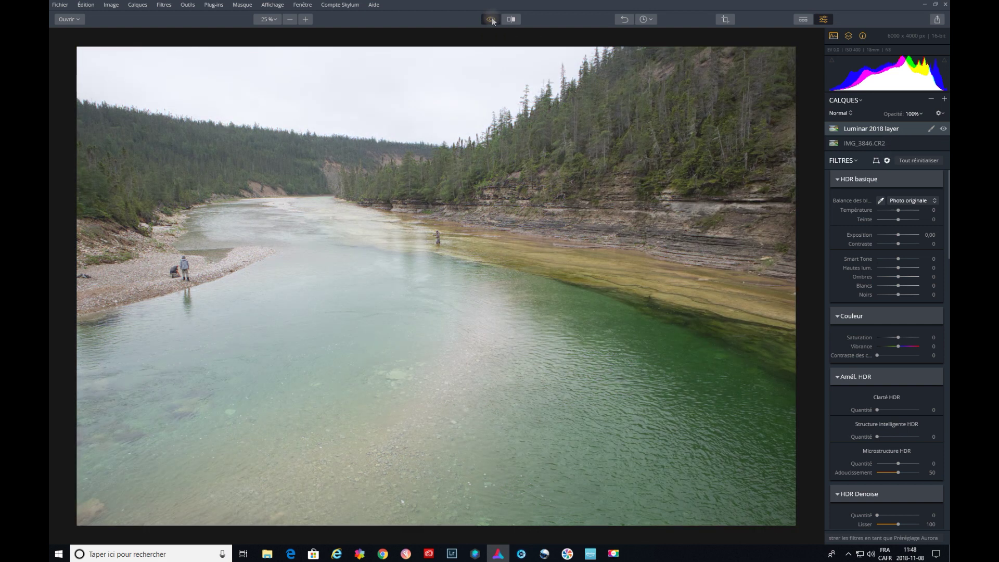
click(491, 20)
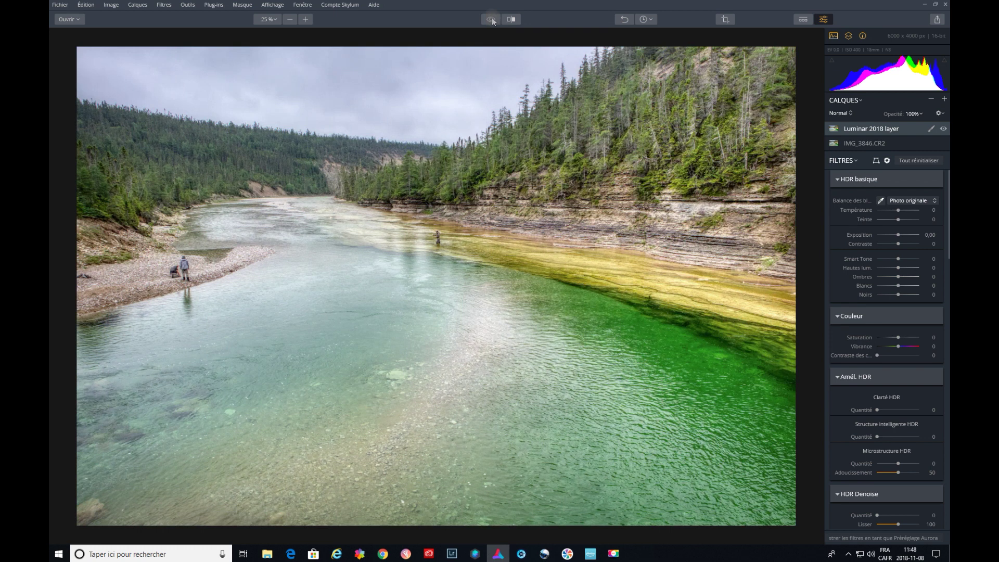